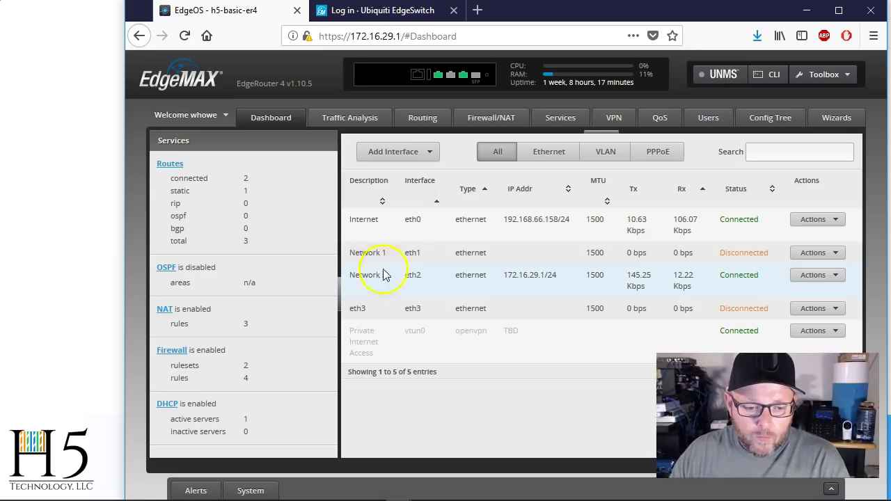
- Add a VLAN with ID 2 on parent interface eth2, described 'PIA Only'
{"action": "left_click", "coordinate": [393, 153]}
{"action": "left_click", "coordinate": [394, 170]}
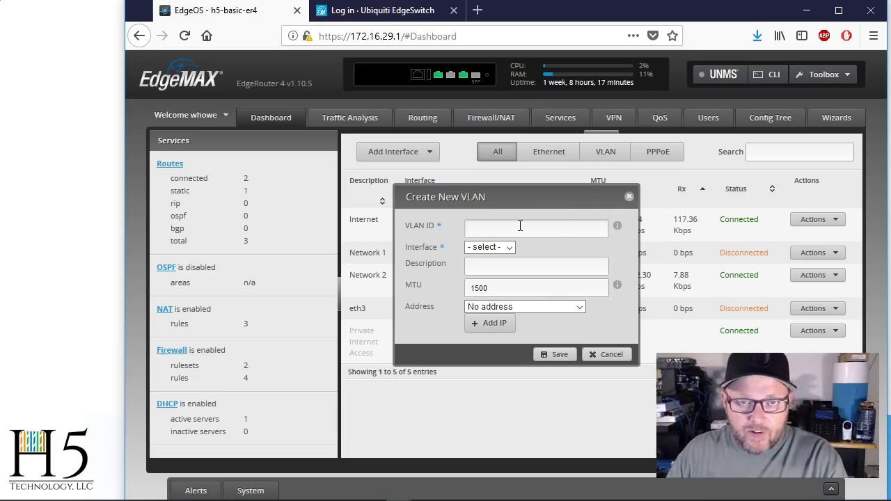
{"action": "type", "text": "2"}
{"action": "left_click", "coordinate": [422, 245]}
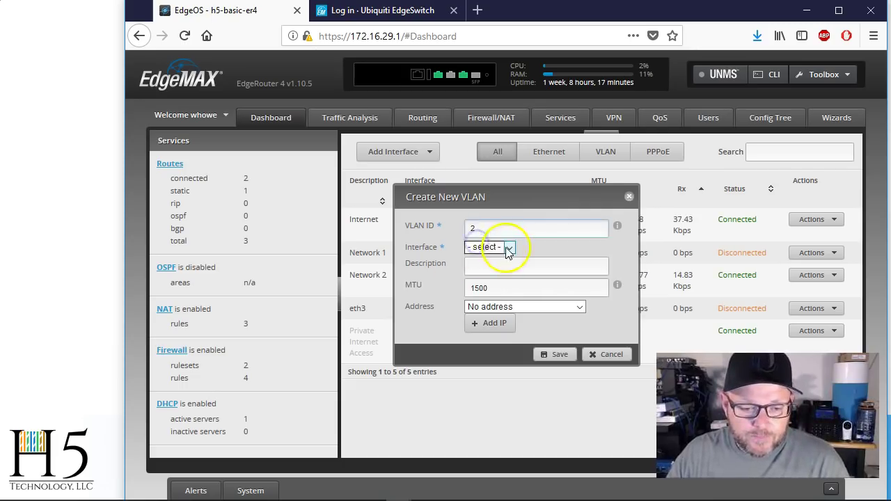
{"action": "left_click", "coordinate": [509, 248]}
{"action": "left_click", "coordinate": [505, 311]}
{"action": "left_click_drag", "start_coordinate": [507, 198], "coordinate": [549, 155]}
{"action": "left_click", "coordinate": [552, 233]}
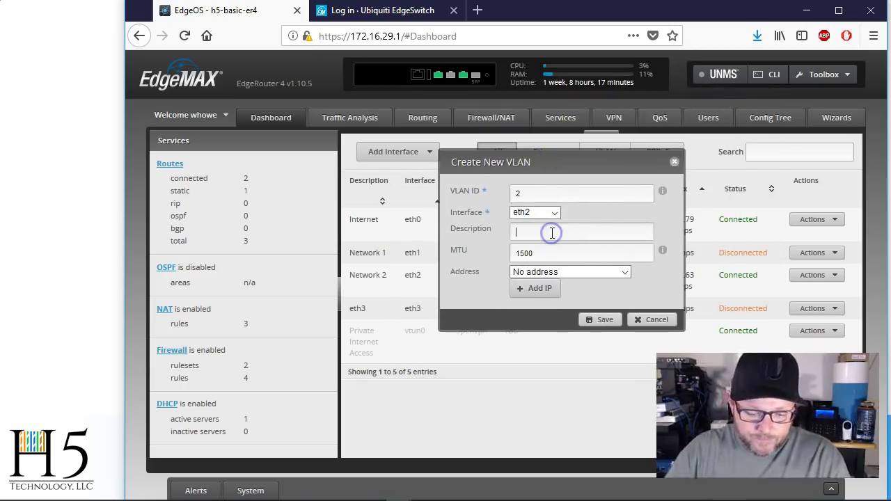
{"action": "type", "text": "PIA On"}
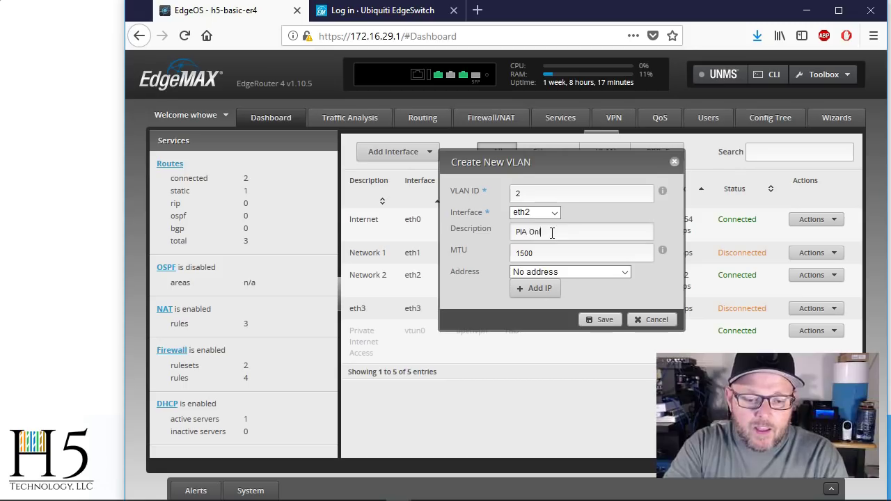
{"action": "type", "text": "ly"}
- Give the VLAN the manual address 10.1.1.1/24 and save it as eth2.2
{"action": "left_click", "coordinate": [581, 273]}
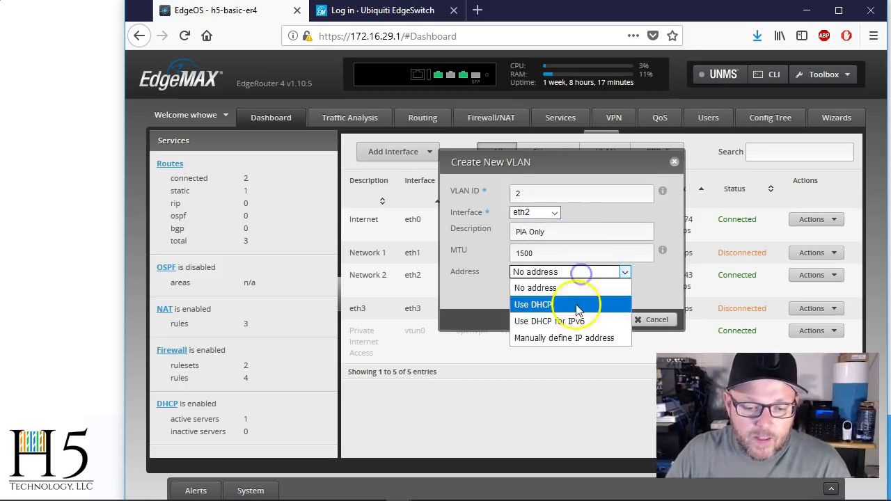
{"action": "left_click", "coordinate": [570, 339]}
{"action": "left_click", "coordinate": [561, 297]}
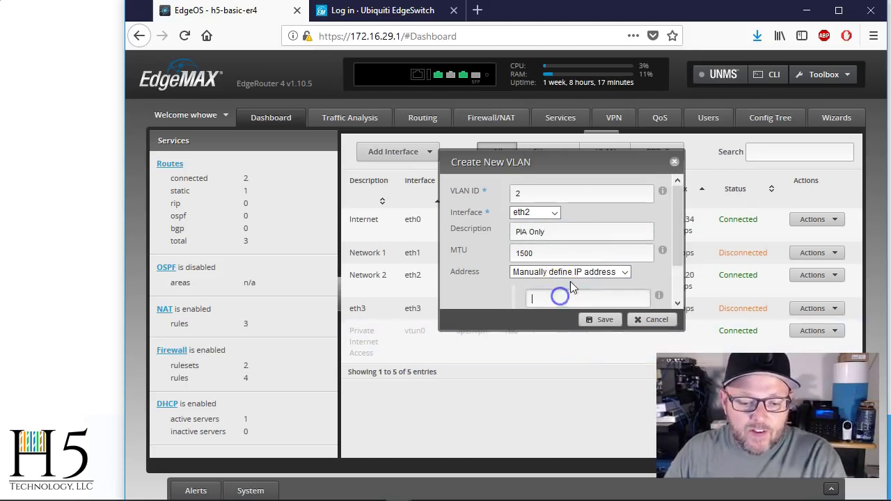
{"action": "scroll", "coordinate": [570, 281], "scroll_direction": "down", "scroll_amount": 1}
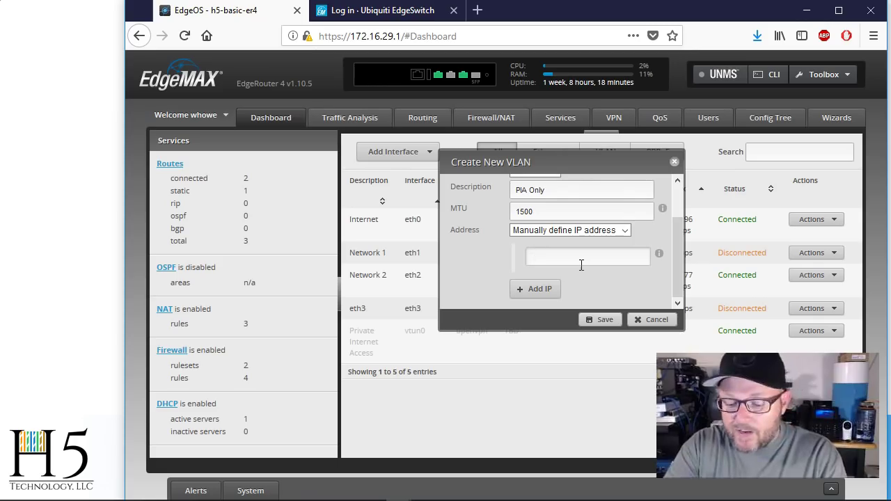
{"action": "type", "text": "0"}
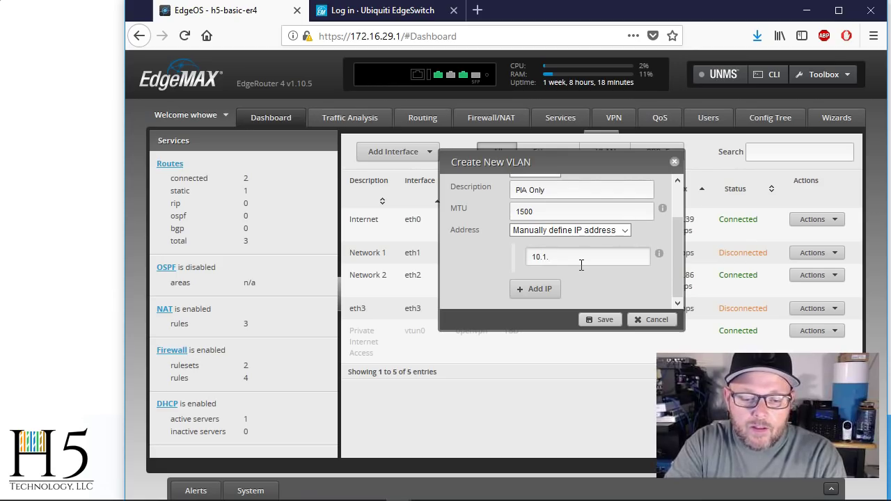
{"action": "type", "text": ".1"}
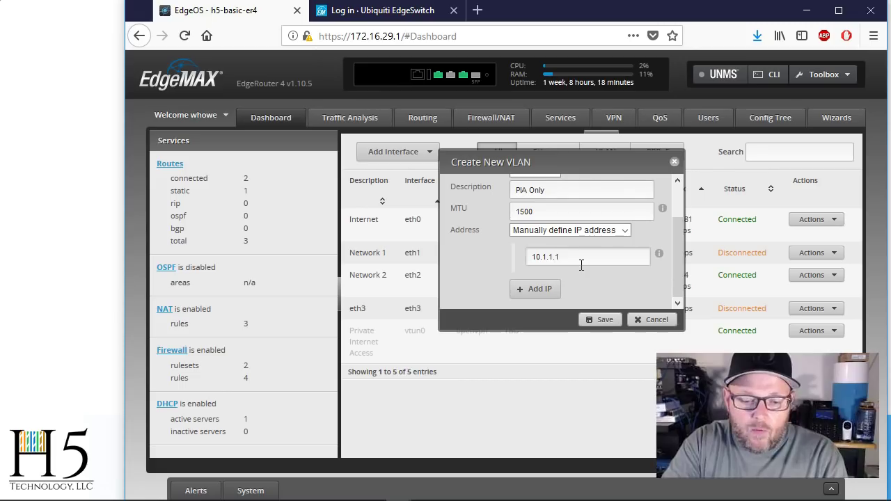
{"action": "type", "text": "/24"}
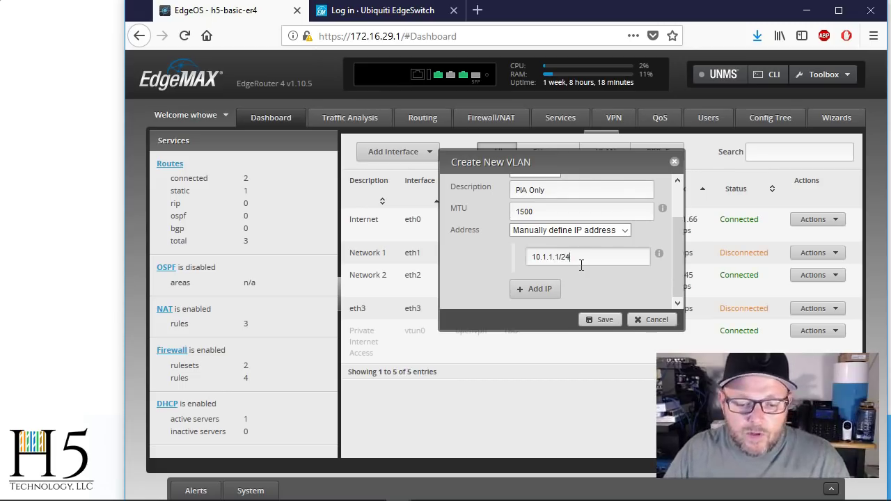
{"action": "left_click", "coordinate": [603, 319]}
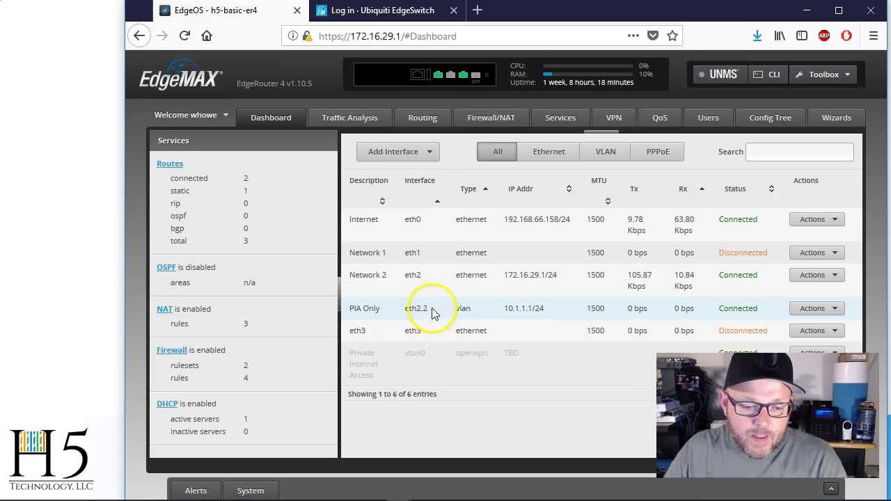
{"action": "left_click_drag", "start_coordinate": [429, 313], "coordinate": [423, 310]}
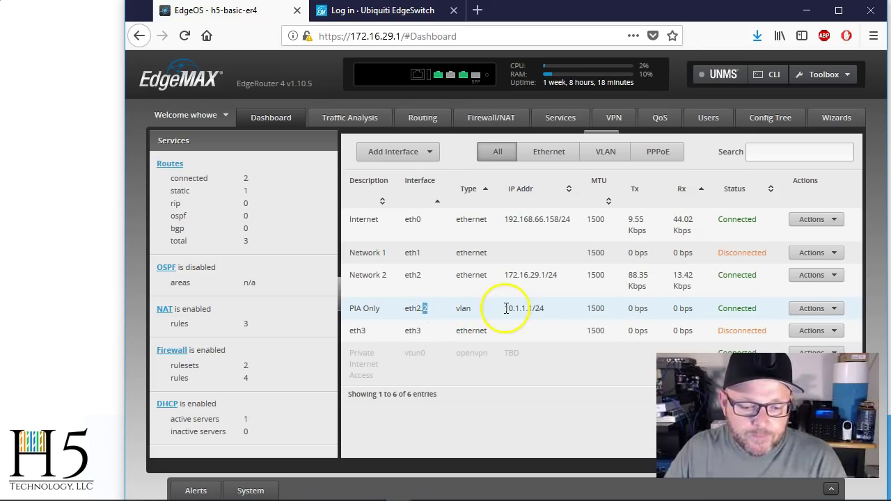
{"action": "left_click", "coordinate": [506, 309]}
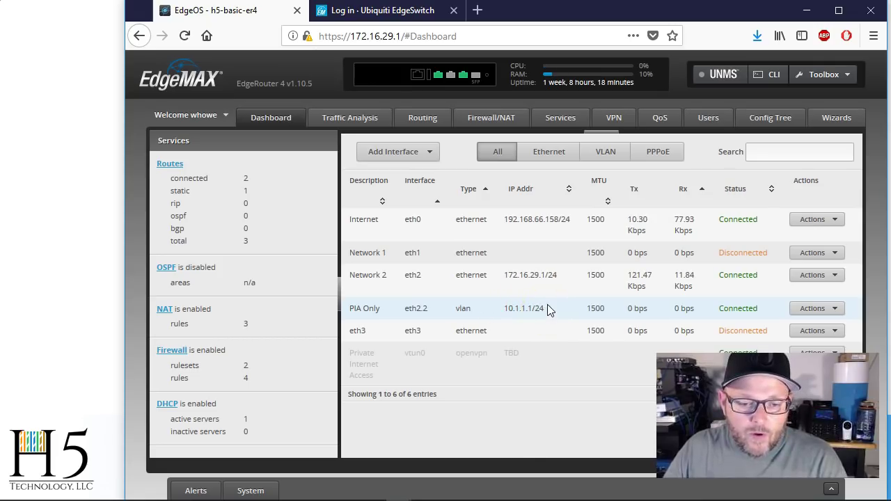
- Create a new DHCP server named PIA-Only on subnet 10.1.1.0/24
{"action": "left_click", "coordinate": [566, 114]}
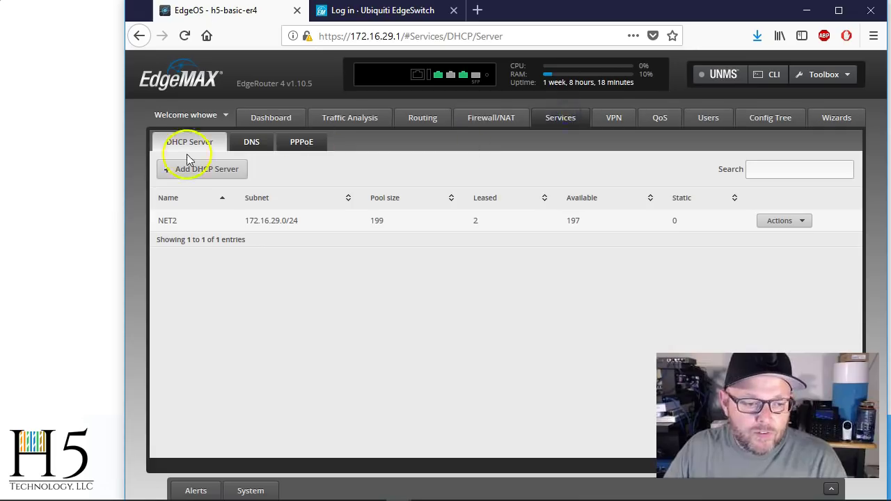
{"action": "left_click", "coordinate": [174, 168]}
{"action": "left_click", "coordinate": [500, 182]}
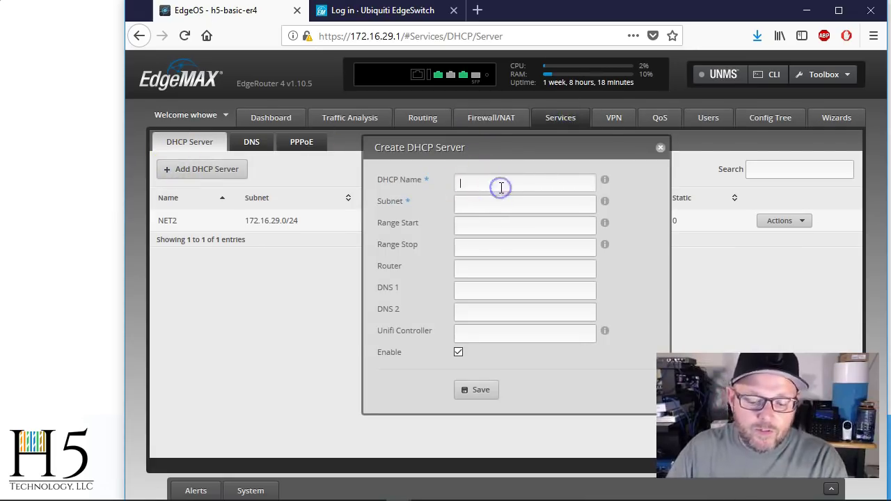
{"action": "type", "text": "PIA Onl"}
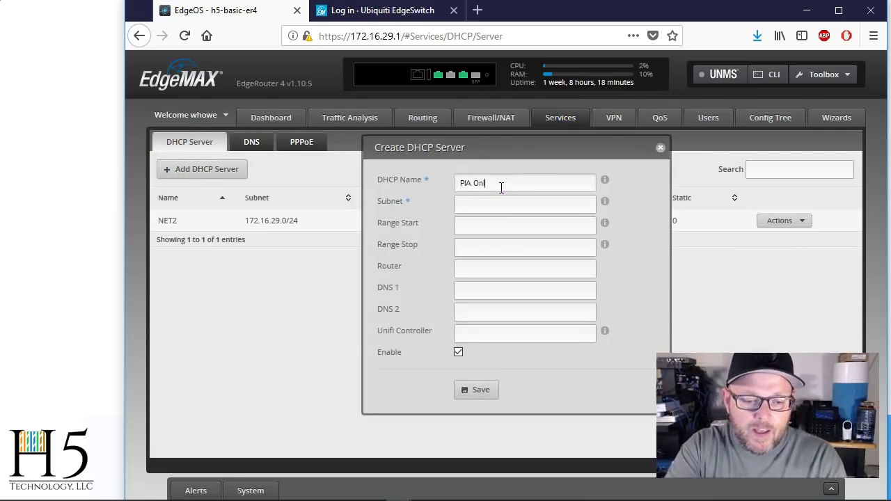
{"action": "type", "text": "y"}
{"action": "key", "text": "Tab"}
{"action": "type", "text": "10"}
{"action": "triple_click", "coordinate": [527, 183]}
{"action": "type", "text": "P"}
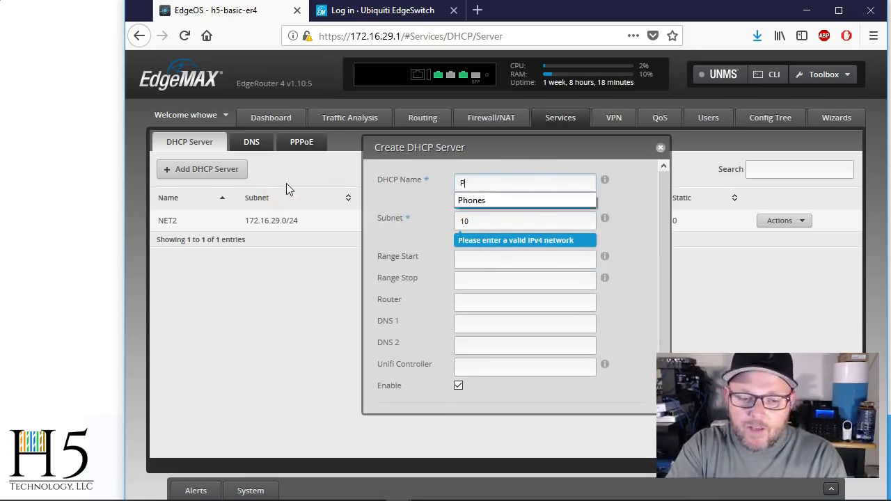
{"action": "type", "text": "IA"}
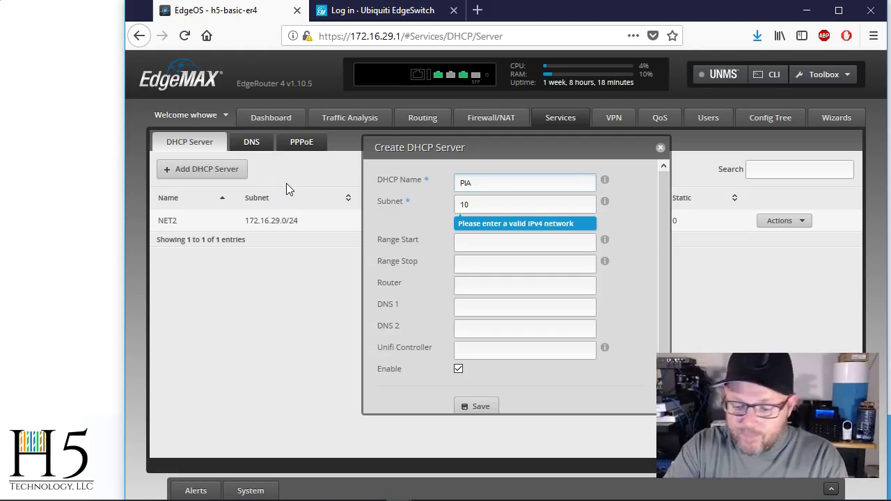
{"action": "type", "text": "-Only"}
{"action": "key", "text": "Tab"}
{"action": "type", "text": "10.1.1.0/24"}
- Set range 10.1.1.100–10.1.1.254, router and DNS 1 to 10.1.1.1, and save
{"action": "key", "text": "Tab"}
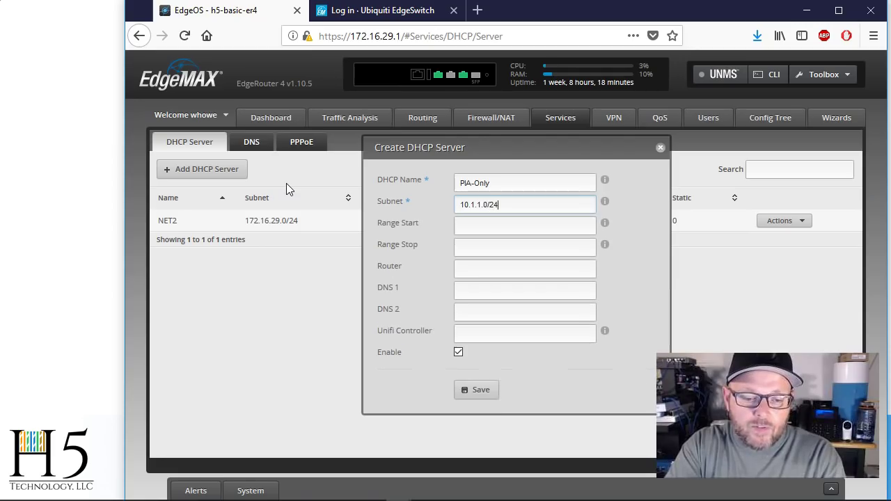
{"action": "type", "text": "10.1.1"}
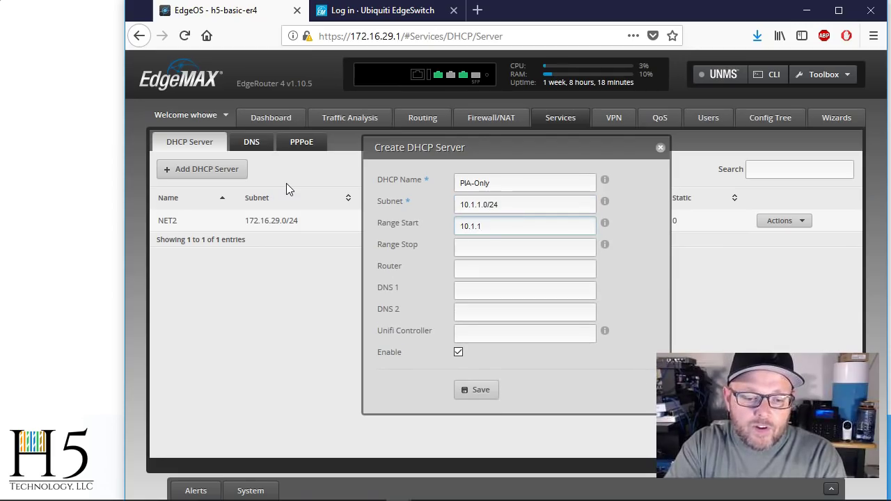
{"action": "type", "text": ".1"}
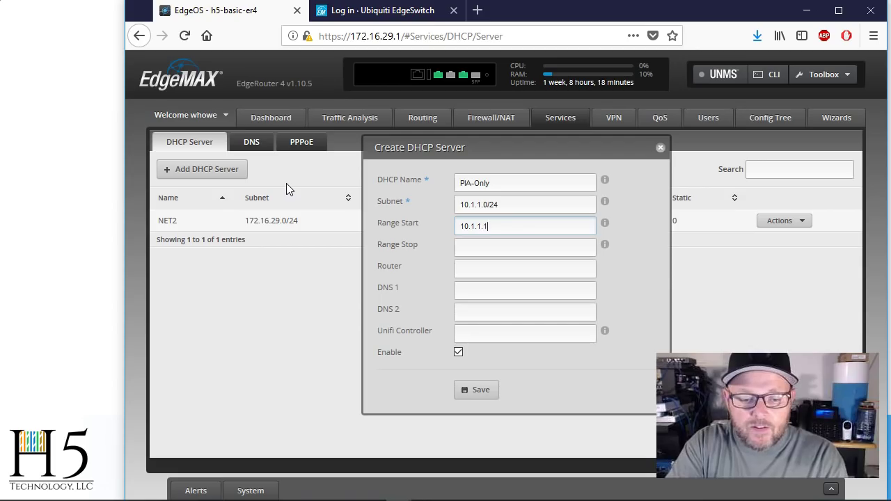
{"action": "type", "text": "00"}
{"action": "type", "text": "10.1.1.1"}
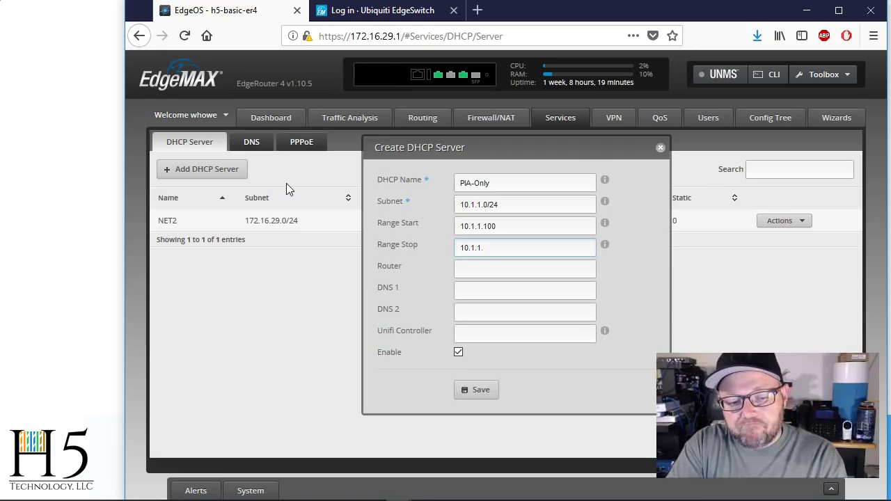
{"action": "type", "text": "110"}
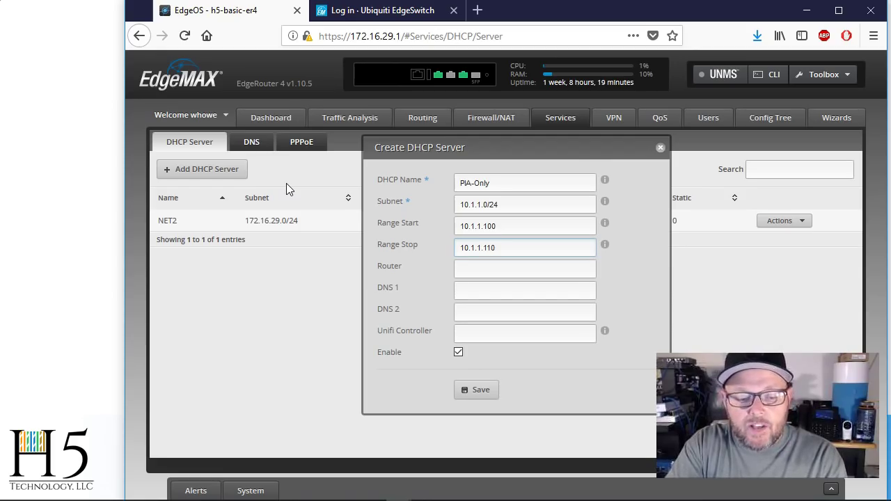
{"action": "key", "text": "BackSpace"}
{"action": "key", "text": "BackSpace"}
{"action": "key", "text": "BackSpace"}
{"action": "type", "text": "254"}
{"action": "key", "text": "Tab"}
{"action": "type", "text": "10.1."}
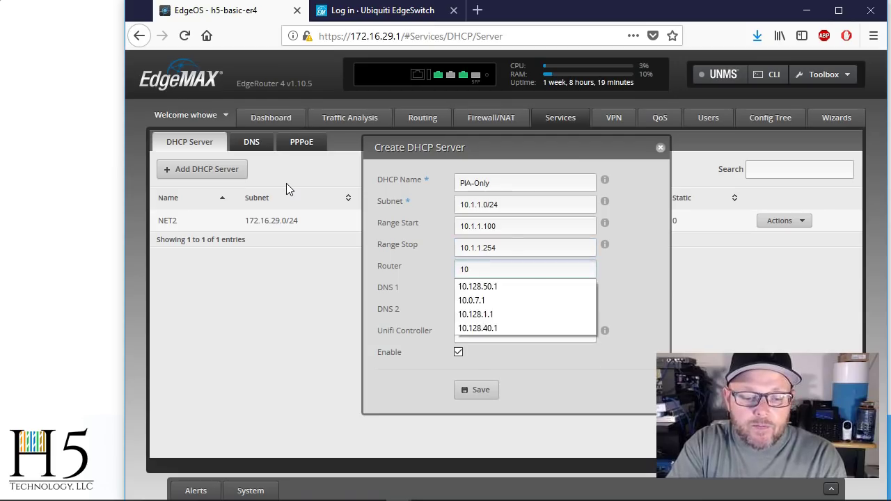
{"action": "key", "text": "Tab"}
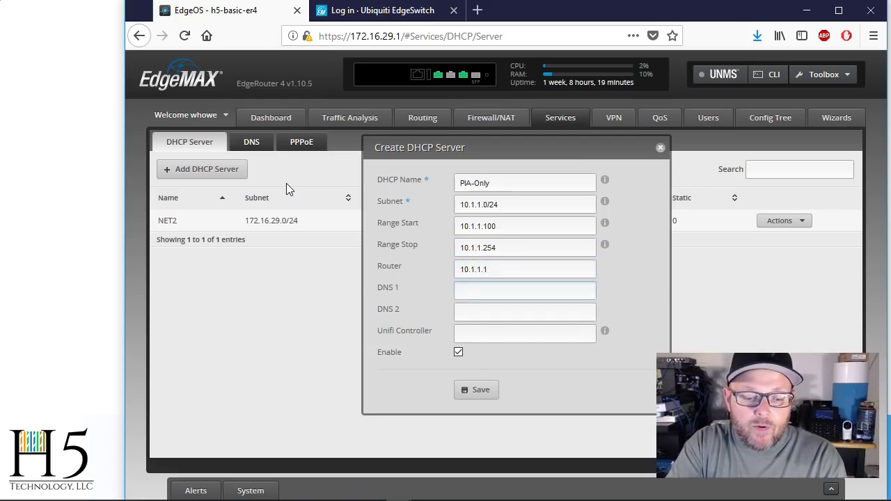
{"action": "type", "text": "10"}
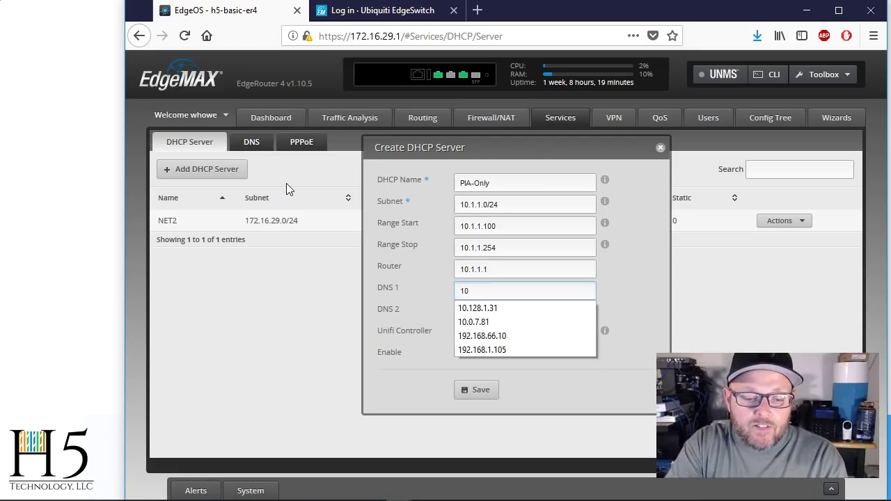
{"action": "type", "text": ".1.1.1"}
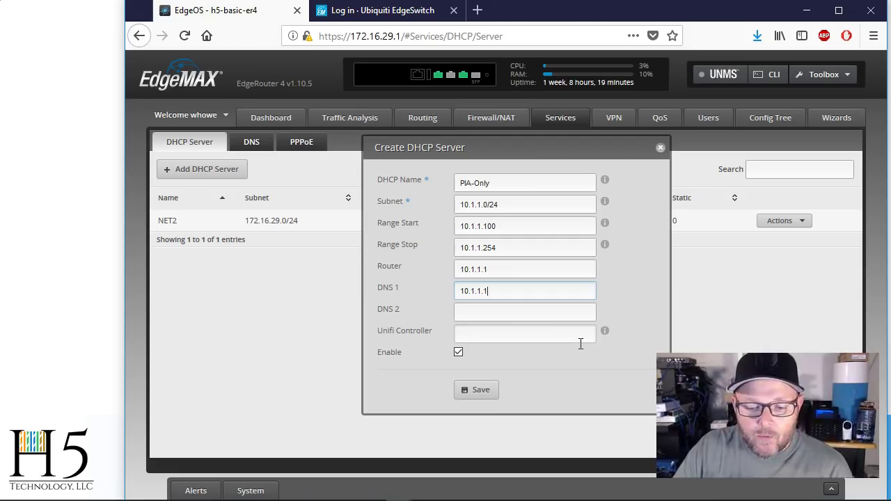
{"action": "left_click", "coordinate": [475, 392]}
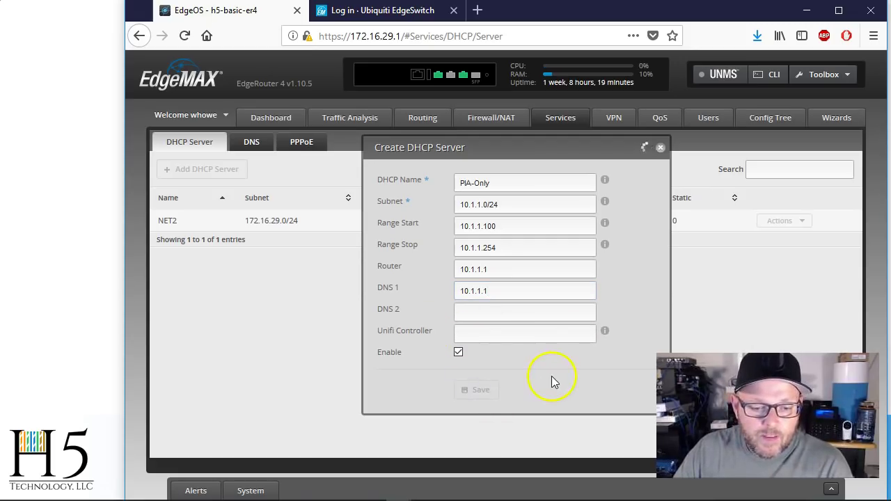
- Add eth2.2 as a DNS forwarding listen interface, save, and return to the Dashboard
{"action": "left_click", "coordinate": [249, 141]}
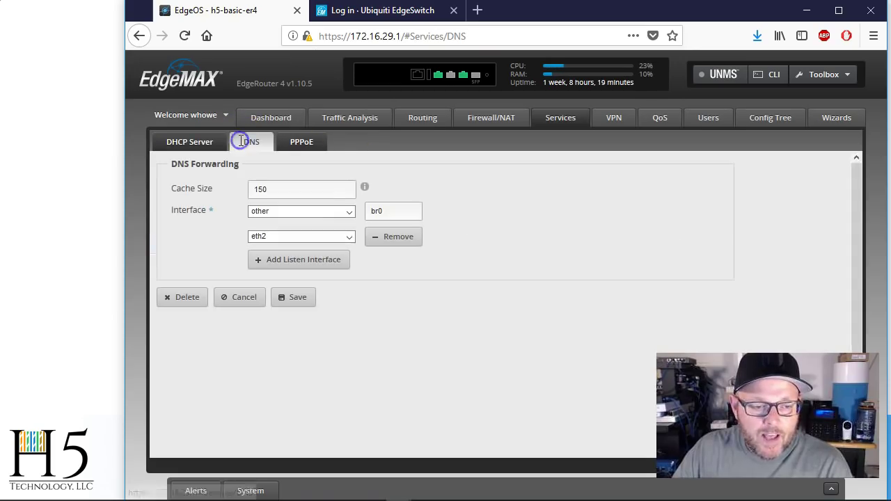
{"action": "left_click", "coordinate": [296, 266]}
{"action": "left_click", "coordinate": [349, 262]}
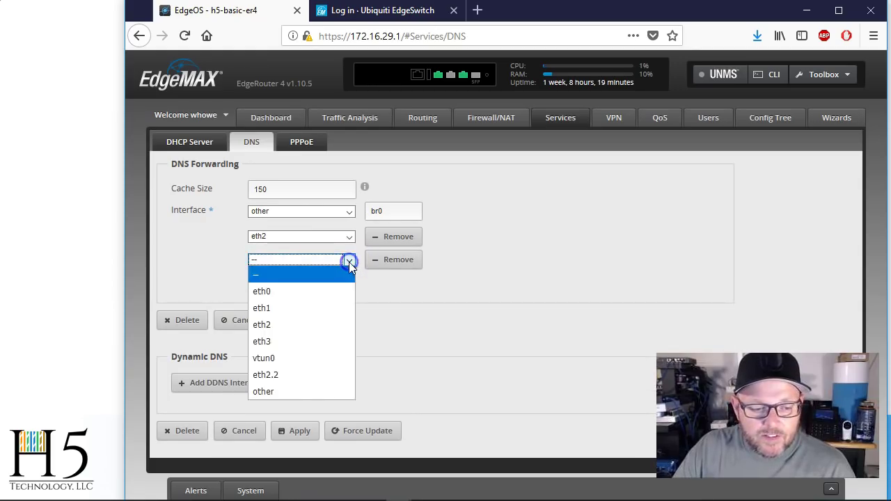
{"action": "left_click", "coordinate": [317, 374]}
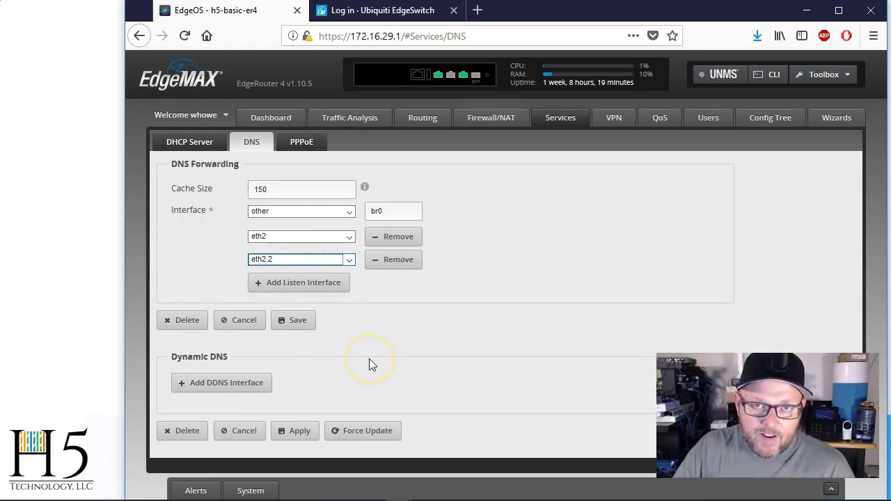
{"action": "left_click", "coordinate": [299, 327]}
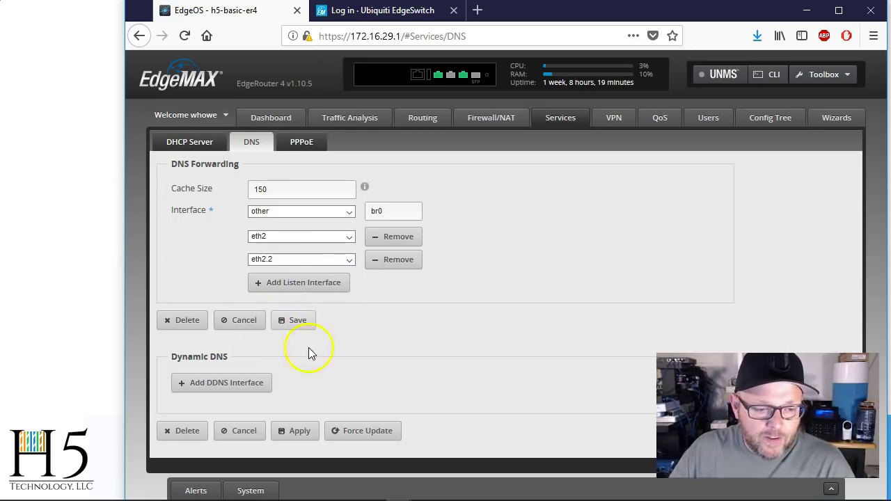
{"action": "left_click", "coordinate": [266, 122]}
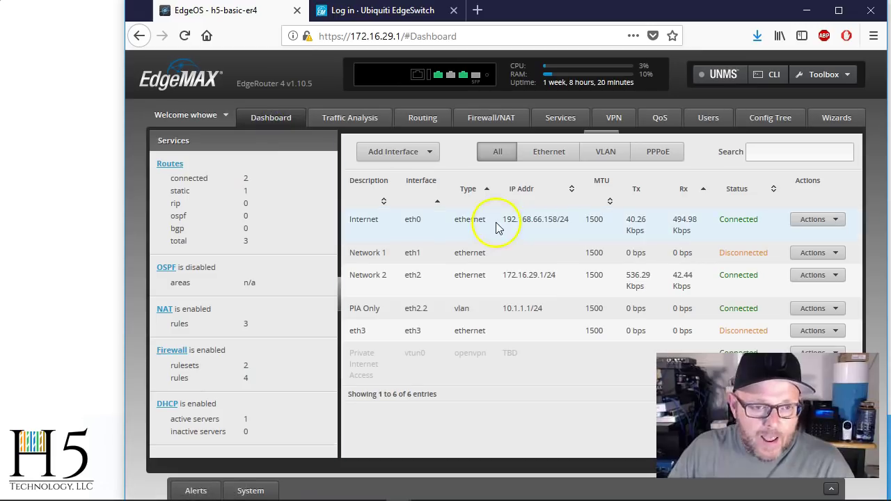
- Sign in to the EdgeSwitch X web UI with the switch username and password
{"action": "left_click", "coordinate": [414, 12]}
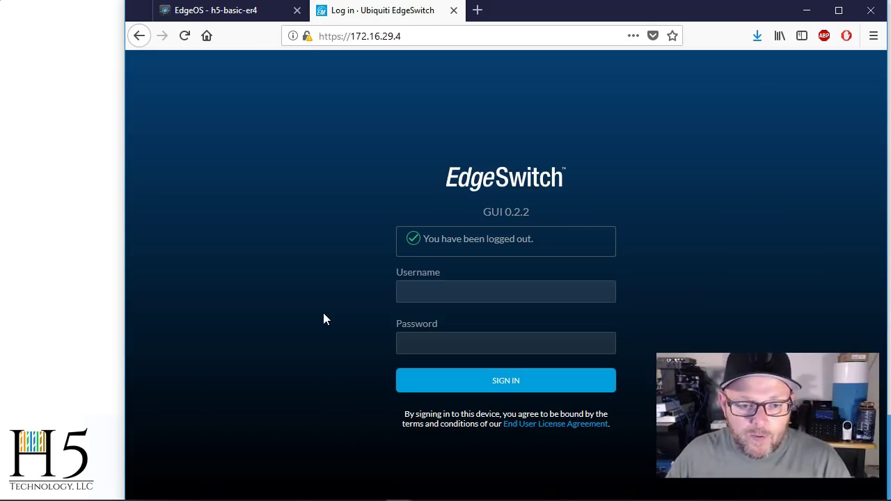
{"action": "left_click", "coordinate": [424, 280]}
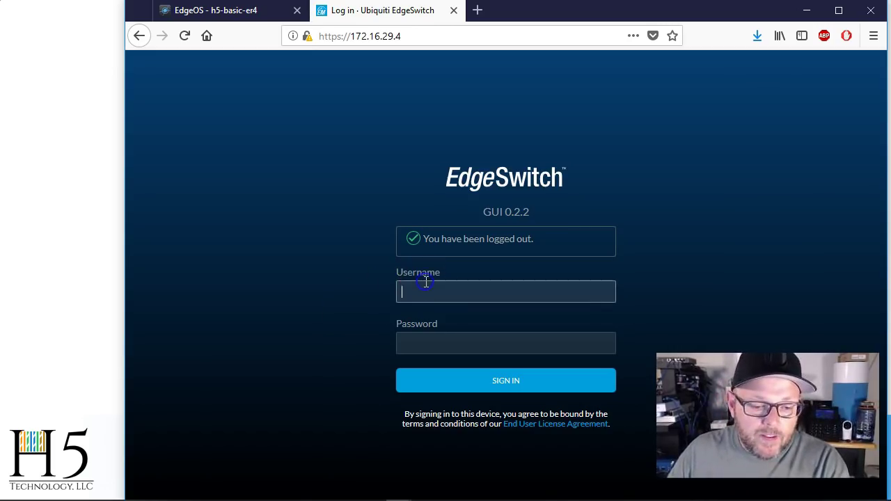
{"action": "type", "text": "ubnt"}
{"action": "key", "text": "Tab"}
{"action": "type", "text": "ubnt"}
{"action": "key", "text": "Return"}
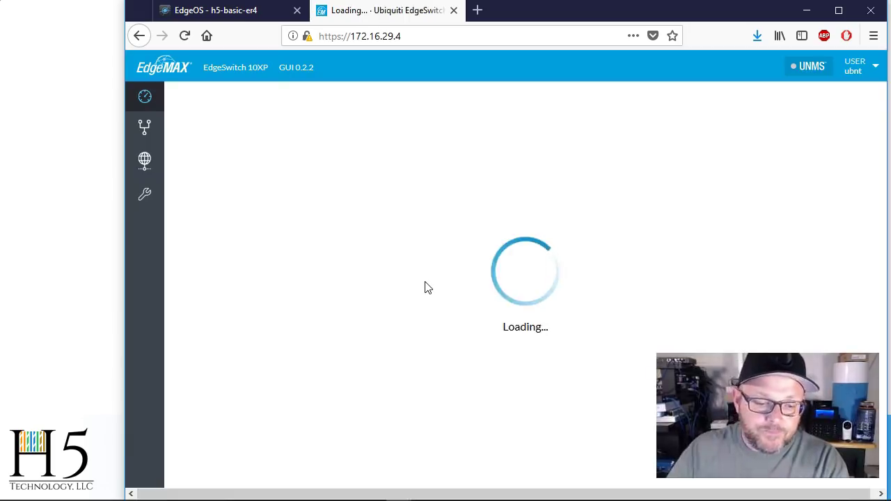
{"action": "left_click", "coordinate": [417, 278]}
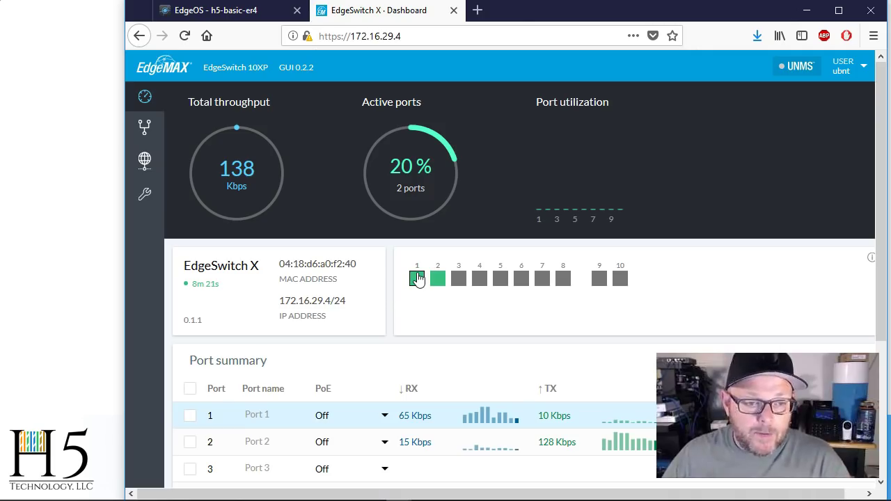
{"action": "left_click", "coordinate": [417, 34]}
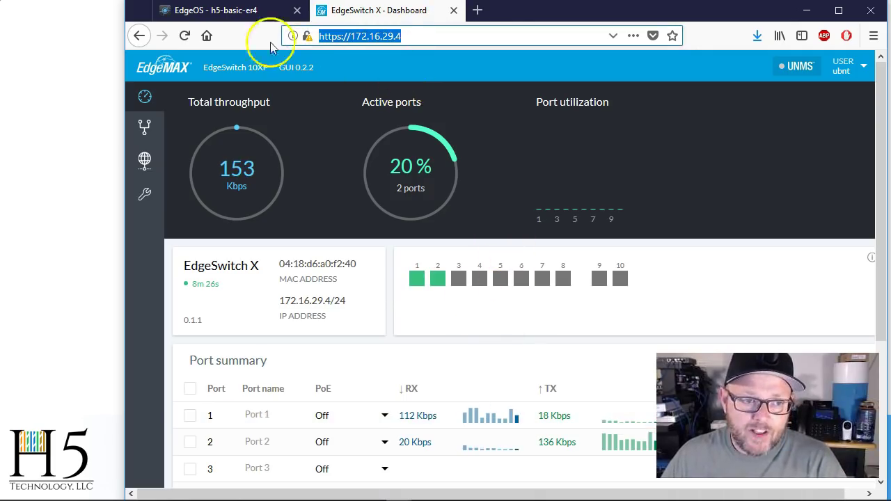
{"action": "left_click", "coordinate": [224, 11]}
- Review the leases handed out by the NET2 DHCP server, then close the leases window
{"action": "left_click", "coordinate": [555, 127]}
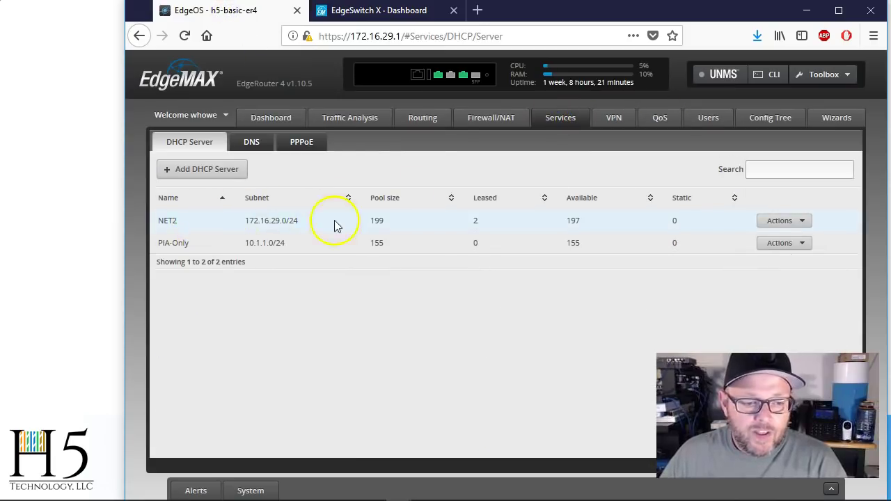
{"action": "left_click", "coordinate": [790, 222]}
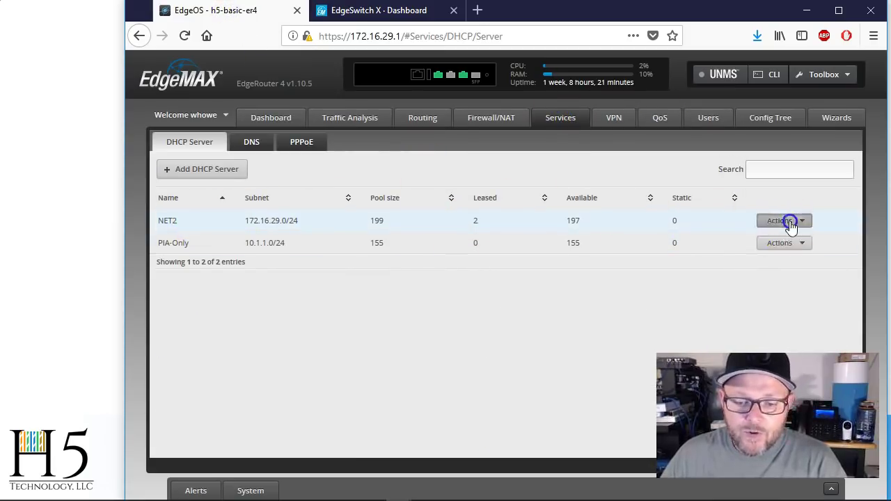
{"action": "left_click", "coordinate": [768, 235]}
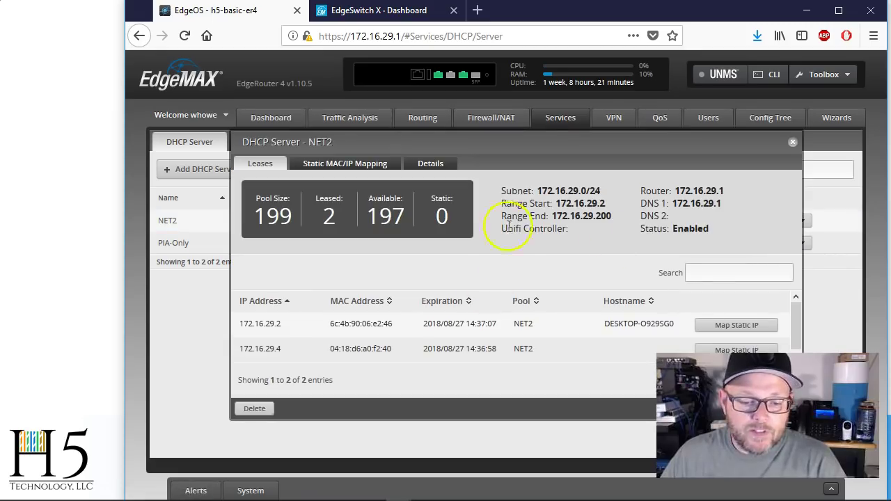
{"action": "left_click_drag", "start_coordinate": [531, 144], "coordinate": [477, 93]}
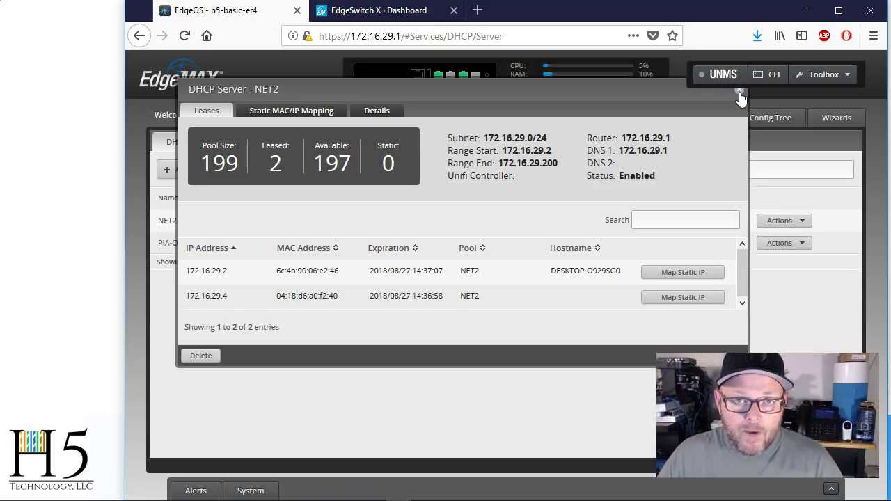
{"action": "left_click", "coordinate": [739, 94]}
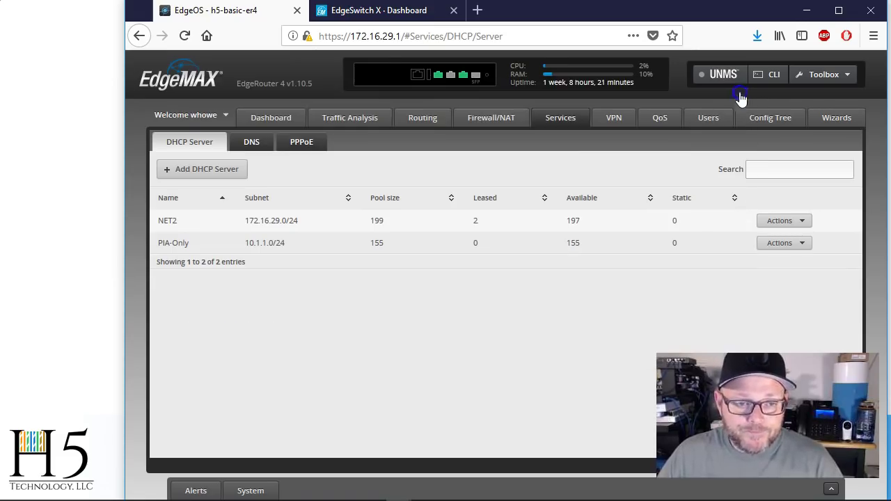
- Add VLAN 2 on the EdgeSwitch X VLAN settings page
{"action": "left_click", "coordinate": [392, 15]}
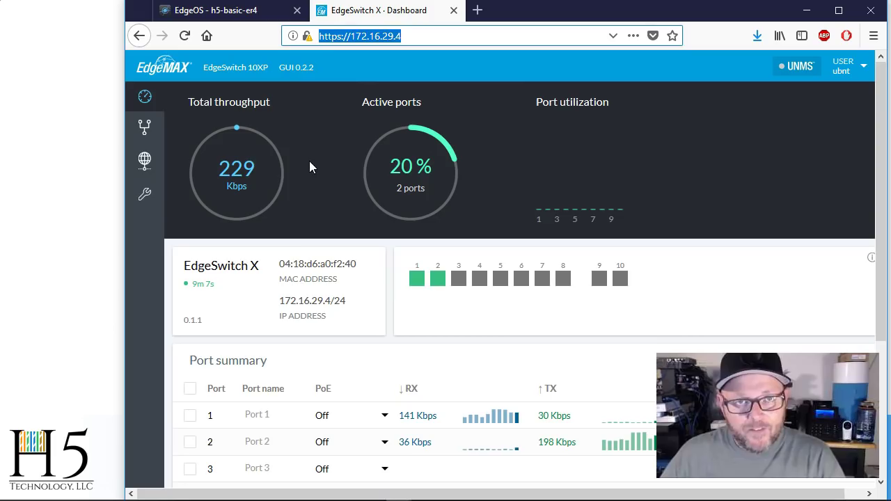
{"action": "left_click", "coordinate": [146, 128]}
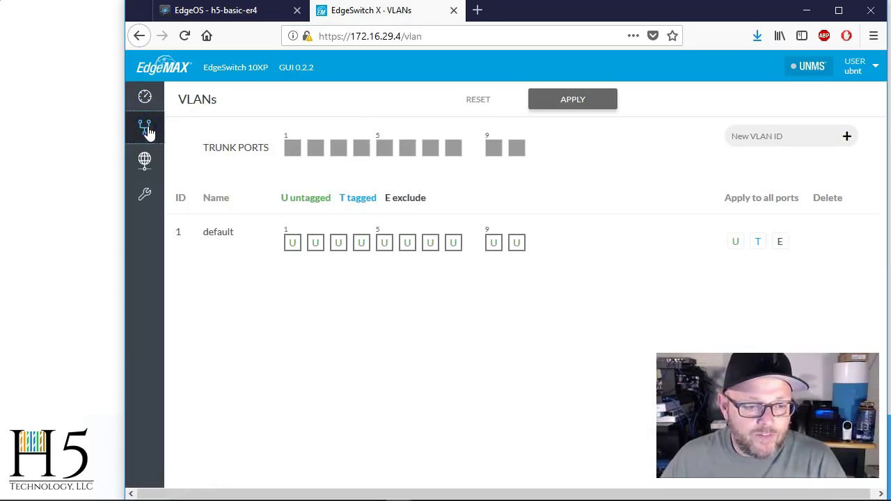
{"action": "left_click", "coordinate": [769, 136]}
{"action": "type", "text": "2"}
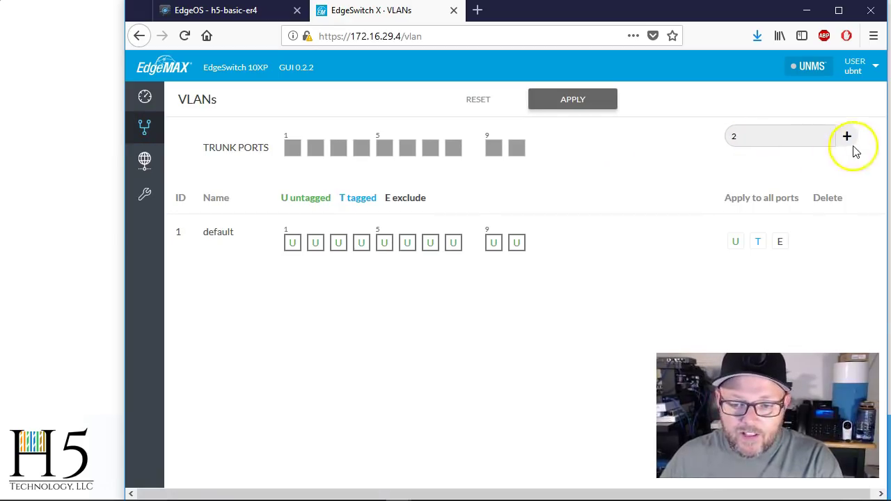
{"action": "left_click", "coordinate": [847, 138]}
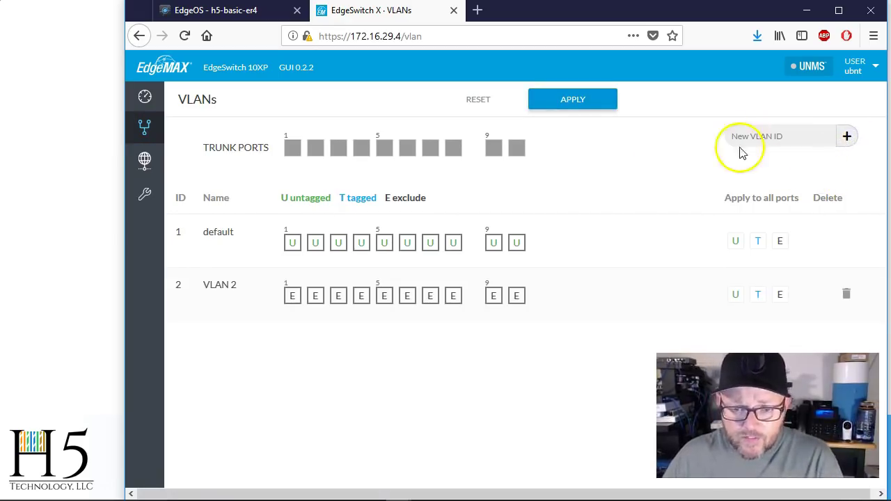
- Rename VLAN 2 to 'PIA Only' and save it
{"action": "left_click", "coordinate": [237, 291]}
{"action": "left_click_drag", "start_coordinate": [237, 288], "coordinate": [172, 292]}
{"action": "type", "text": "PIA Only"}
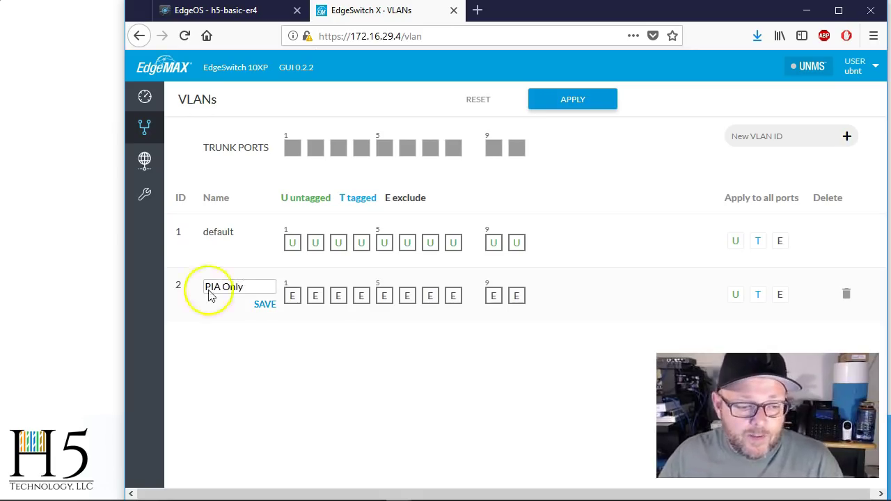
{"action": "left_click", "coordinate": [266, 304]}
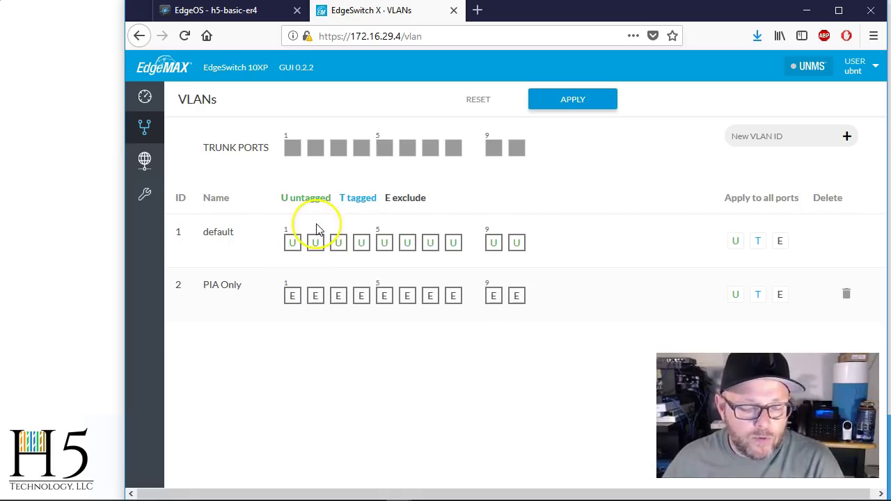
- Set ports 1 and 3 to tagged (T) in the PIA Only VLAN row
{"action": "left_click", "coordinate": [293, 298]}
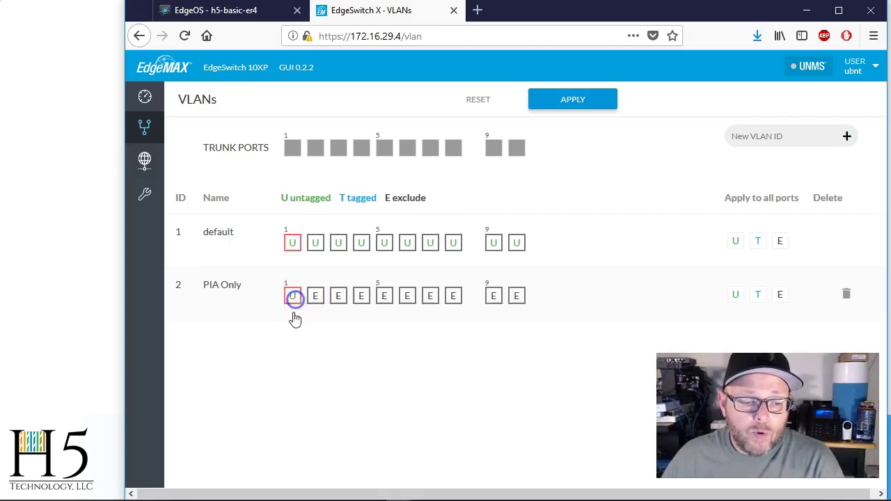
{"action": "left_click", "coordinate": [294, 297]}
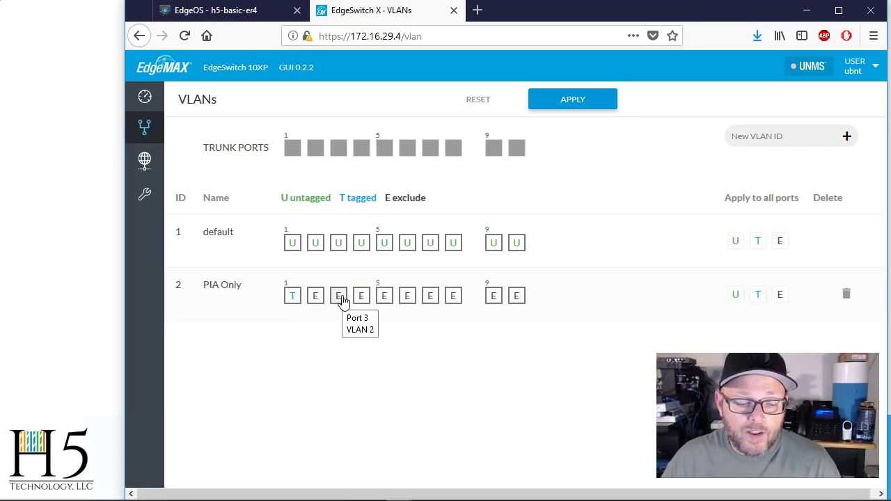
{"action": "left_click", "coordinate": [339, 298]}
{"action": "left_click", "coordinate": [339, 298]}
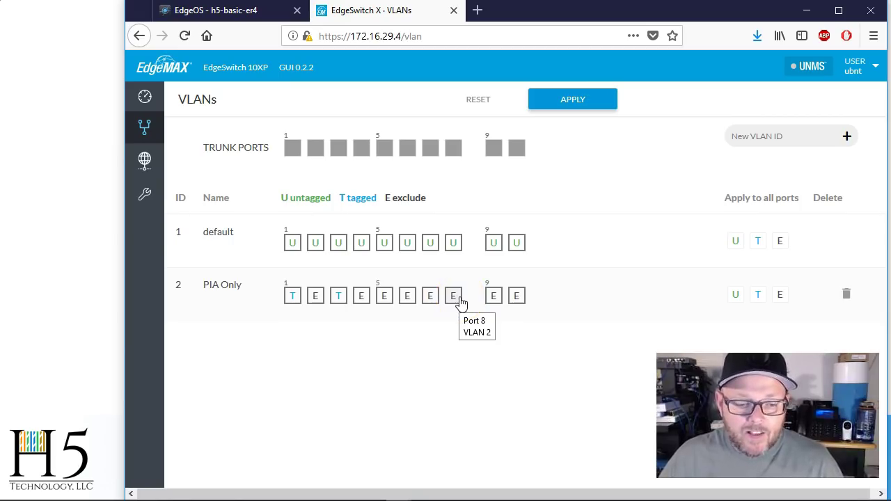
- Exclude ports 7 and 8 from default, make them untagged on PIA Only, and apply
{"action": "left_click", "coordinate": [432, 248]}
{"action": "left_click", "coordinate": [432, 248]}
{"action": "left_click", "coordinate": [453, 245]}
{"action": "left_click", "coordinate": [453, 245]}
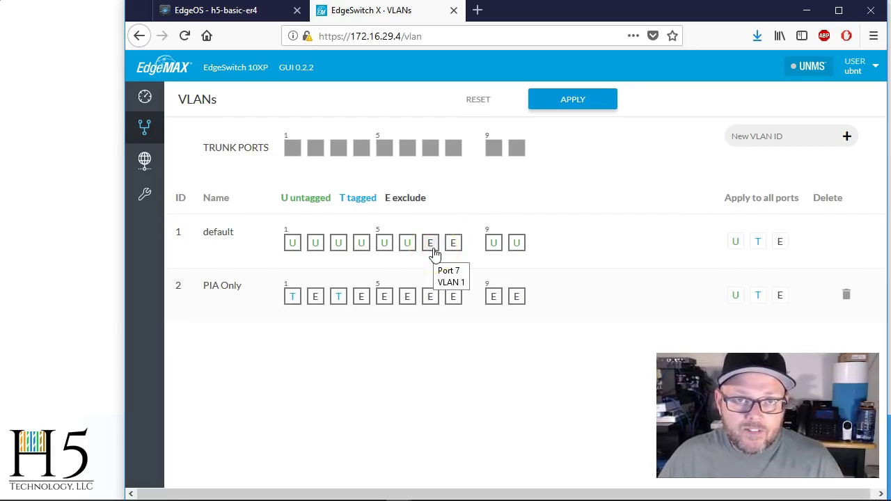
{"action": "left_click", "coordinate": [429, 297]}
{"action": "left_click", "coordinate": [444, 301]}
{"action": "left_click", "coordinate": [451, 300]}
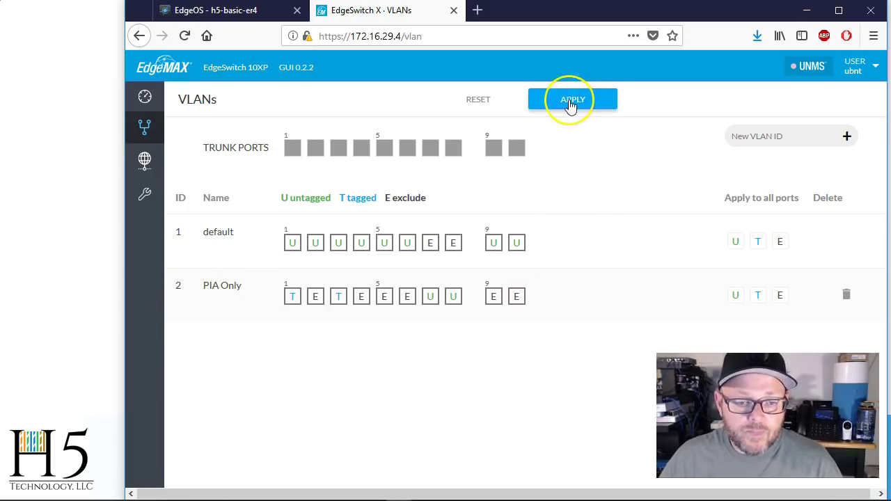
{"action": "left_click", "coordinate": [571, 103]}
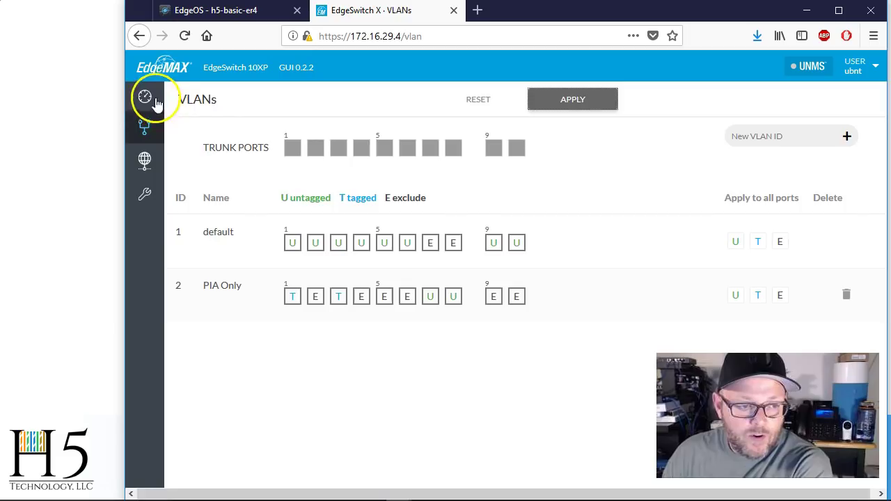
- Name port 1 'Router Uplink' in the dashboard port summary
{"action": "left_click", "coordinate": [146, 98]}
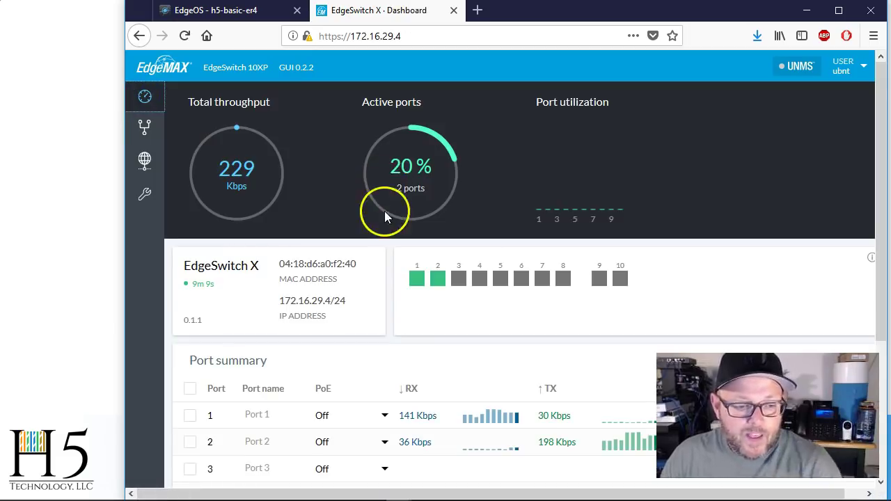
{"action": "scroll", "coordinate": [384, 211], "scroll_direction": "down", "scroll_amount": 3}
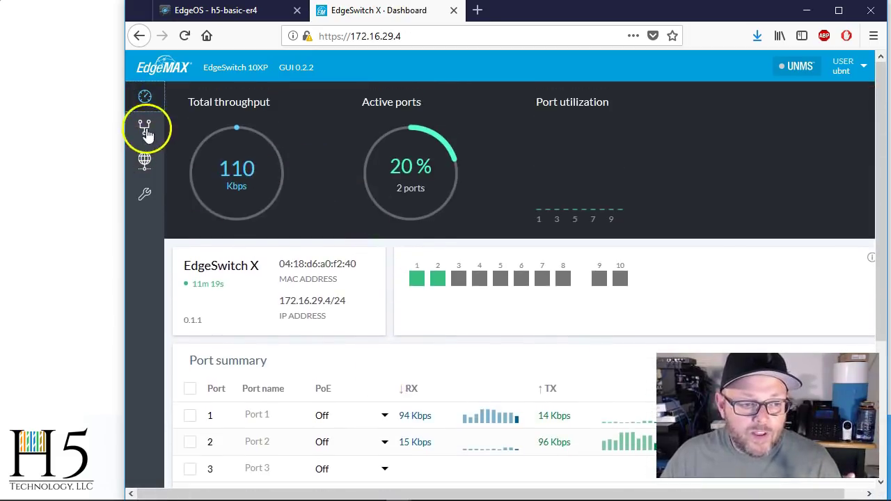
{"action": "left_click", "coordinate": [145, 132]}
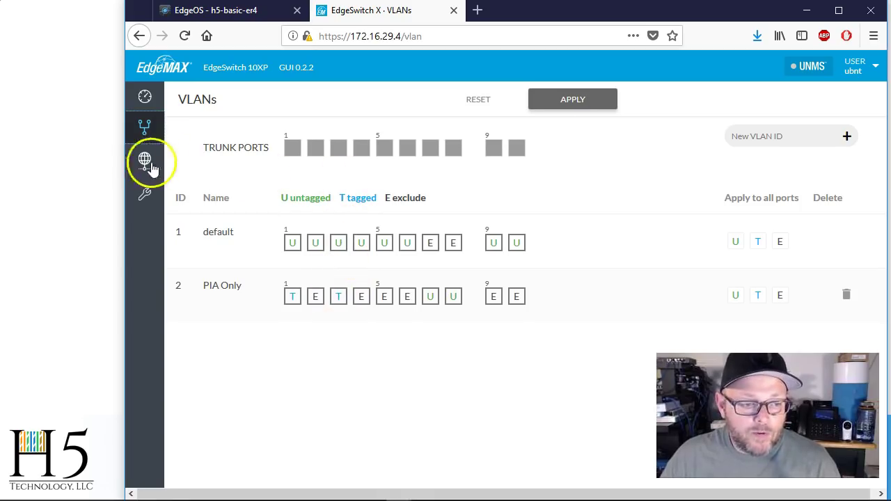
{"action": "left_click", "coordinate": [145, 98]}
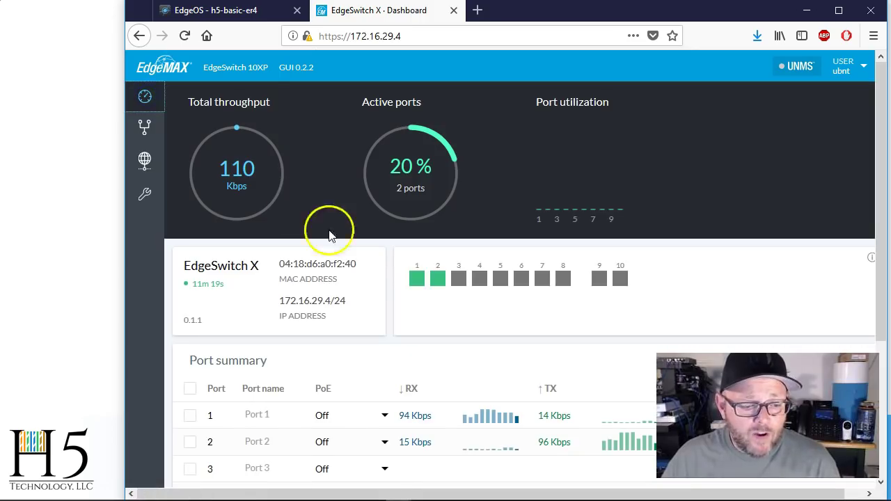
{"action": "scroll", "coordinate": [352, 278], "scroll_direction": "down", "scroll_amount": 5}
{"action": "left_click", "coordinate": [279, 220]}
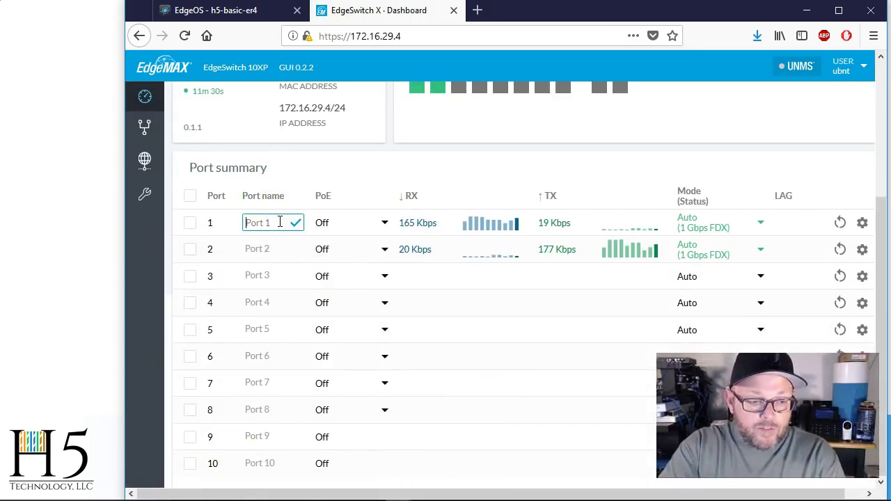
{"action": "type", "text": "Router Uplink"}
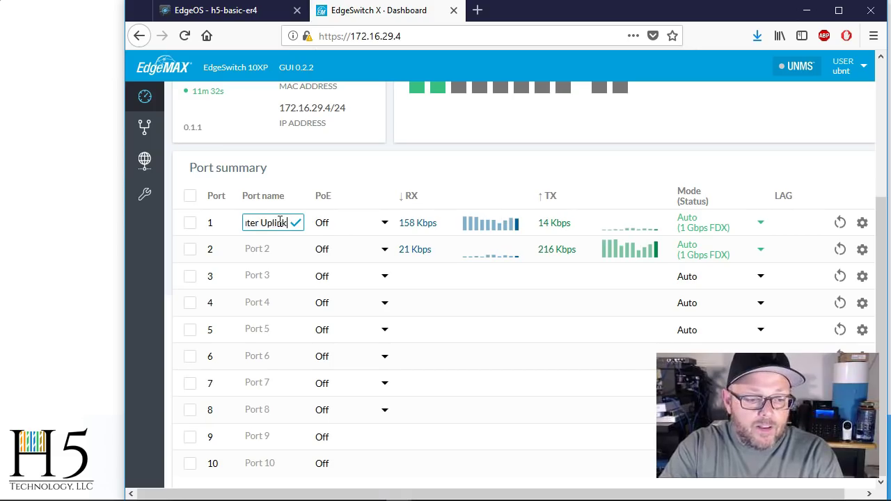
{"action": "key", "text": "Return"}
- Name port 2 after the user's PC and port 3 'Access Point'
{"action": "left_click", "coordinate": [284, 251]}
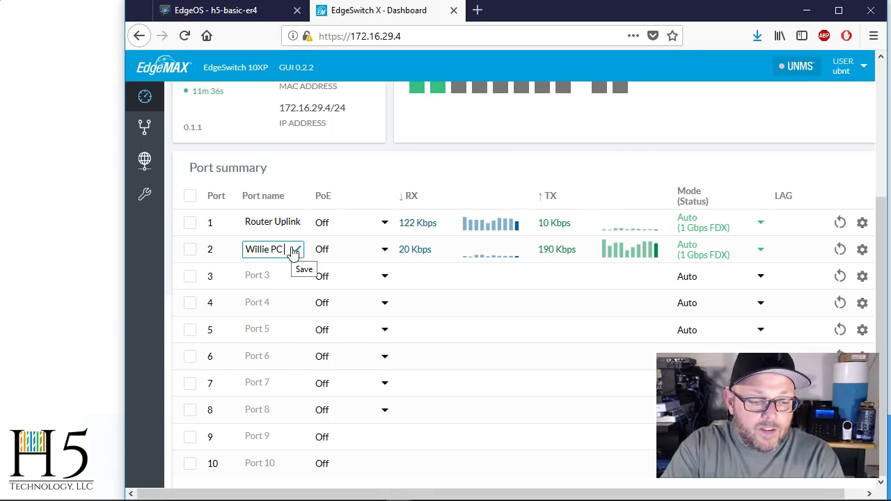
{"action": "left_click", "coordinate": [294, 251]}
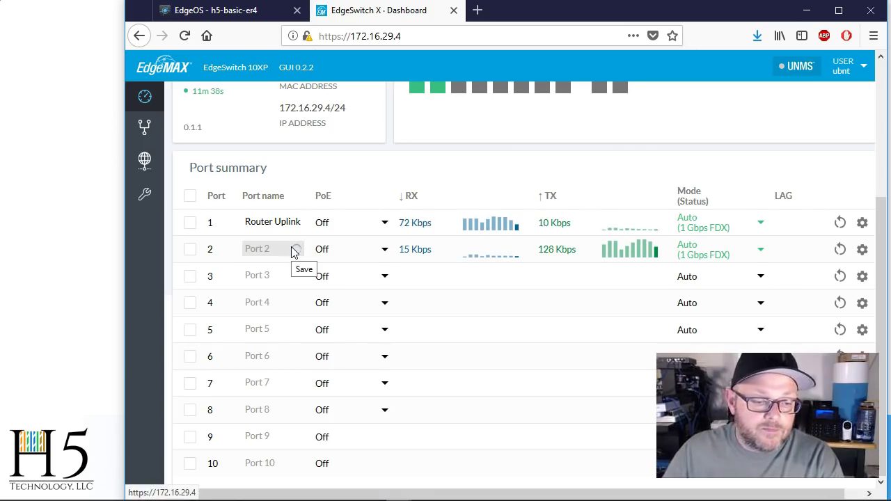
{"action": "left_click", "coordinate": [288, 255]}
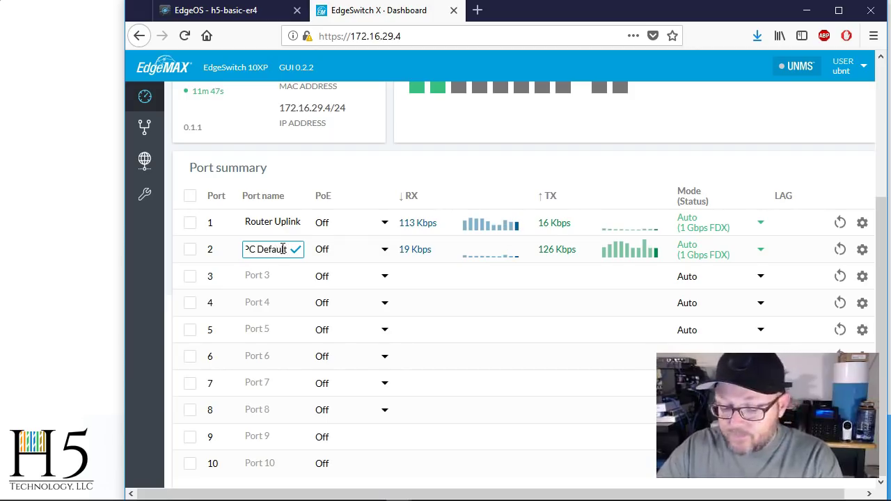
{"action": "key", "text": "Return"}
{"action": "left_click", "coordinate": [279, 274]}
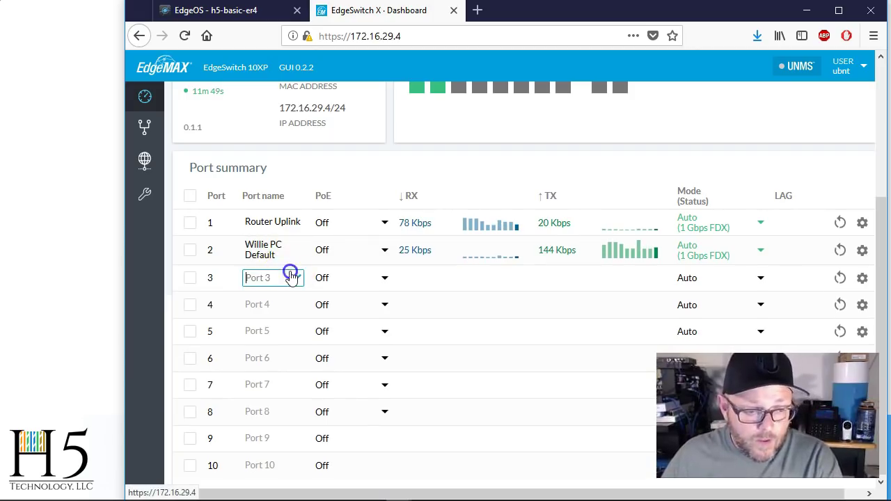
{"action": "type", "text": "Access"}
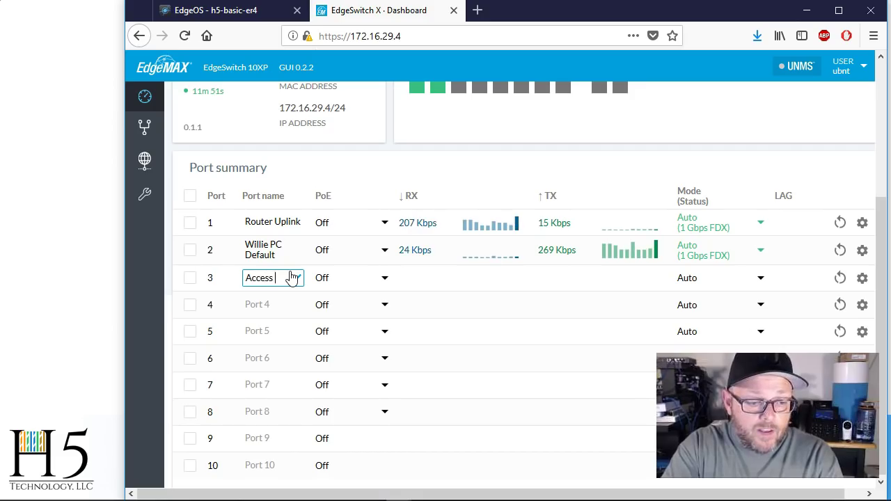
{"action": "type", "text": " Point"}
{"action": "key", "text": "Return"}
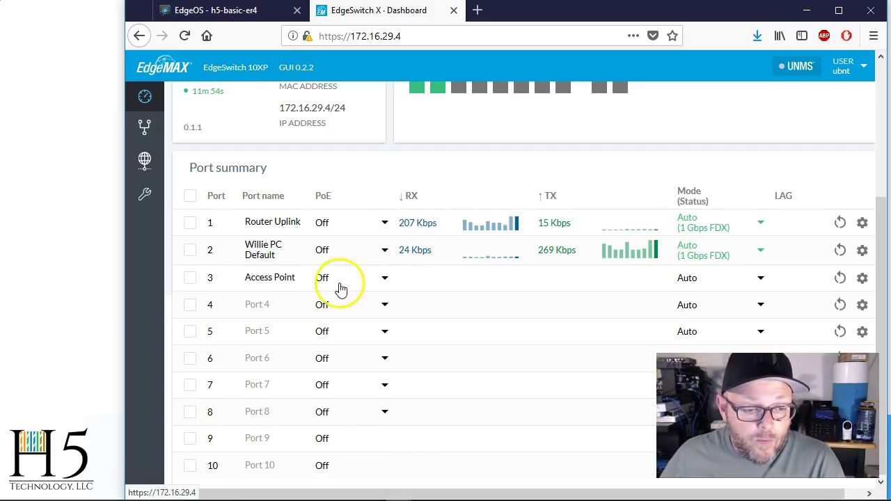
- Set the PoE output of port 3 (Access Point) to 24V
{"action": "left_click", "coordinate": [388, 278]}
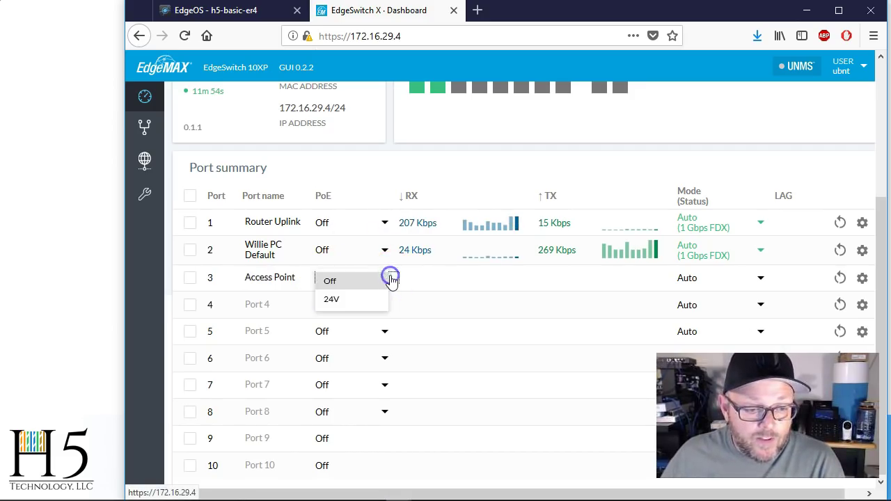
{"action": "left_click", "coordinate": [353, 301]}
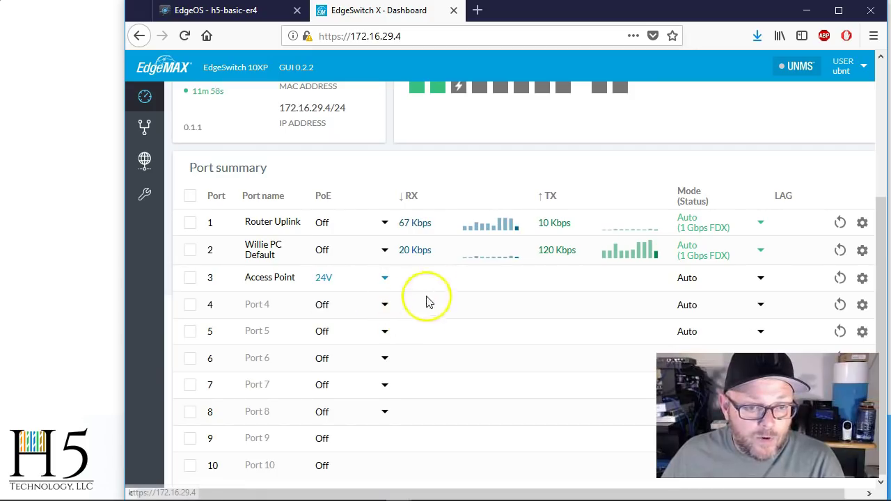
{"action": "scroll", "coordinate": [439, 279], "scroll_direction": "up", "scroll_amount": 3}
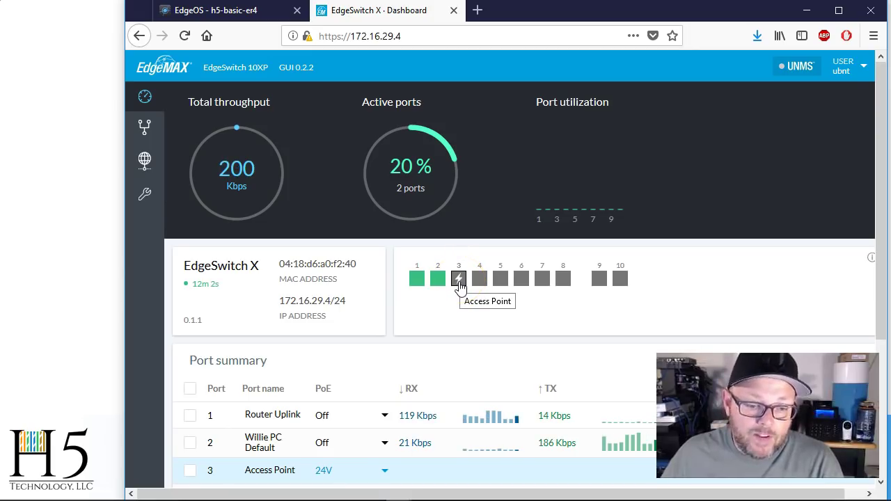
{"action": "left_click", "coordinate": [477, 316]}
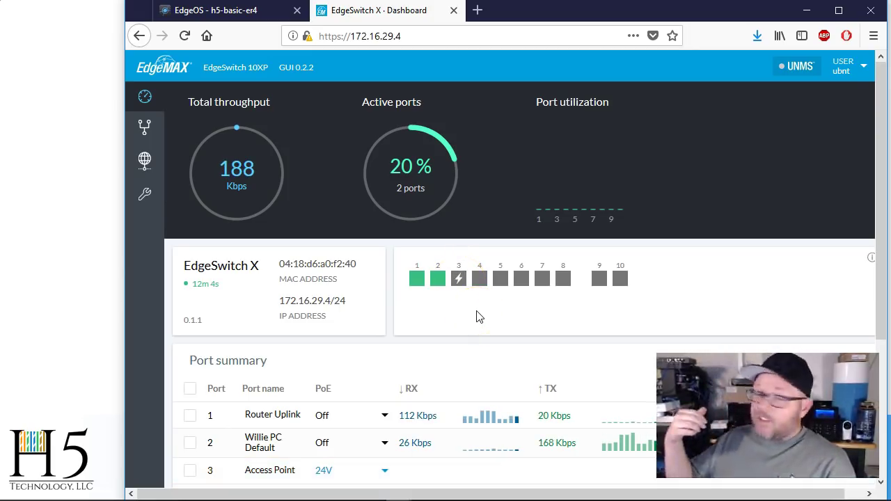